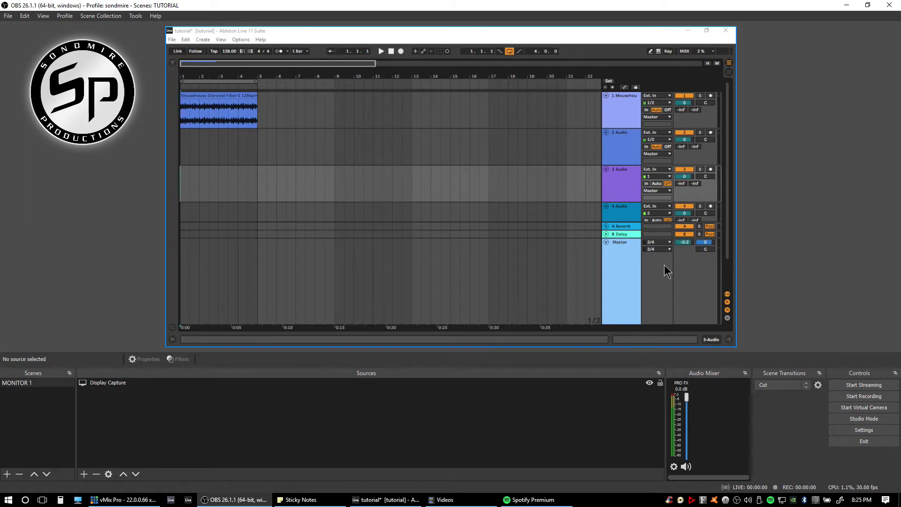
Step: Check Ableton's audio preferences, then close them
click(625, 175)
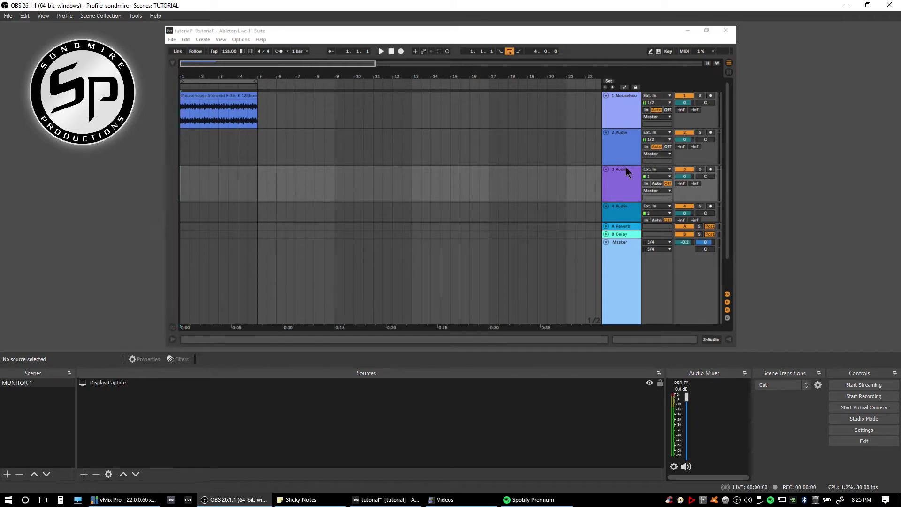
click(243, 39)
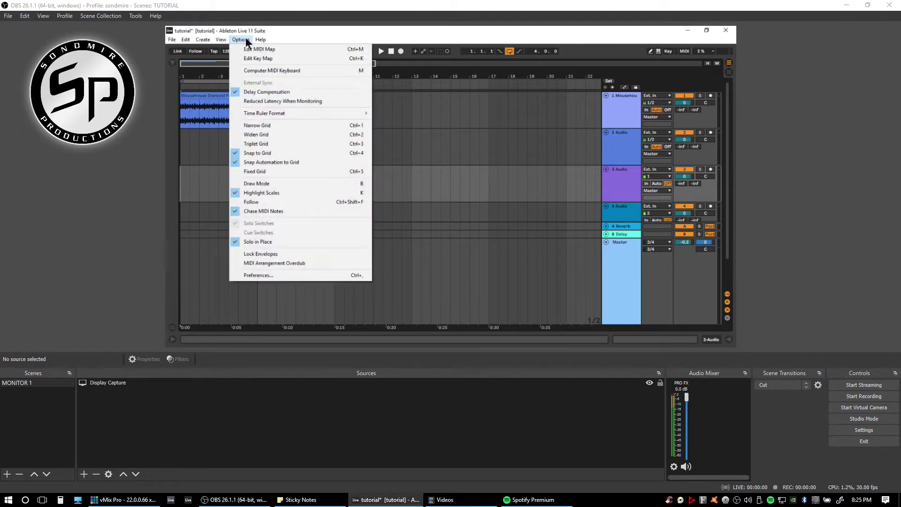
click(265, 276)
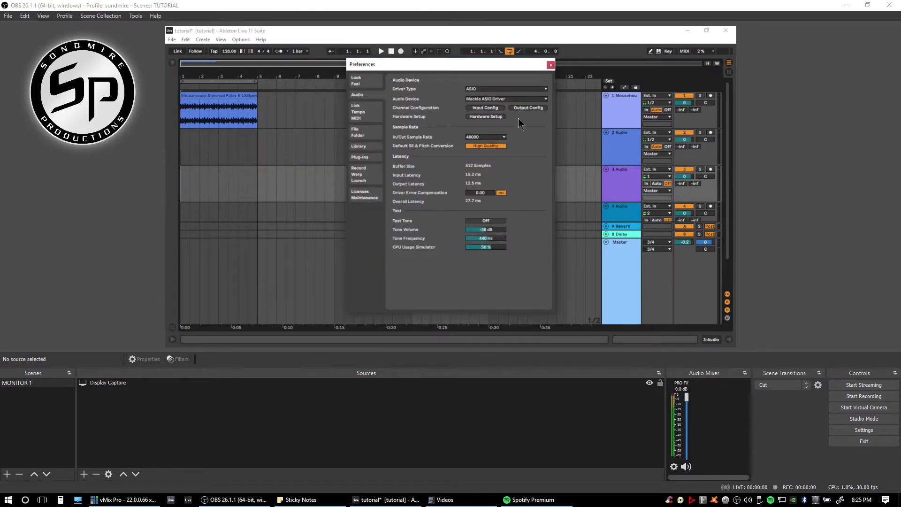
drag(454, 64, 519, 60)
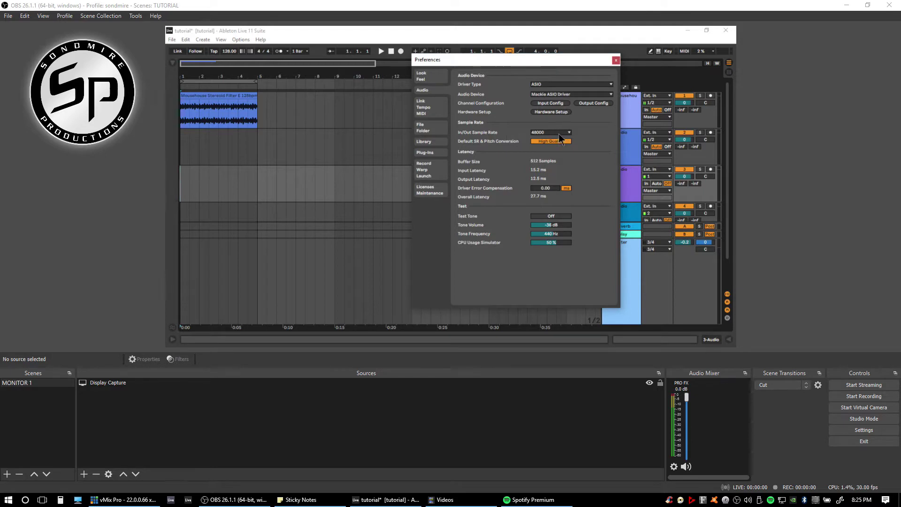
click(616, 60)
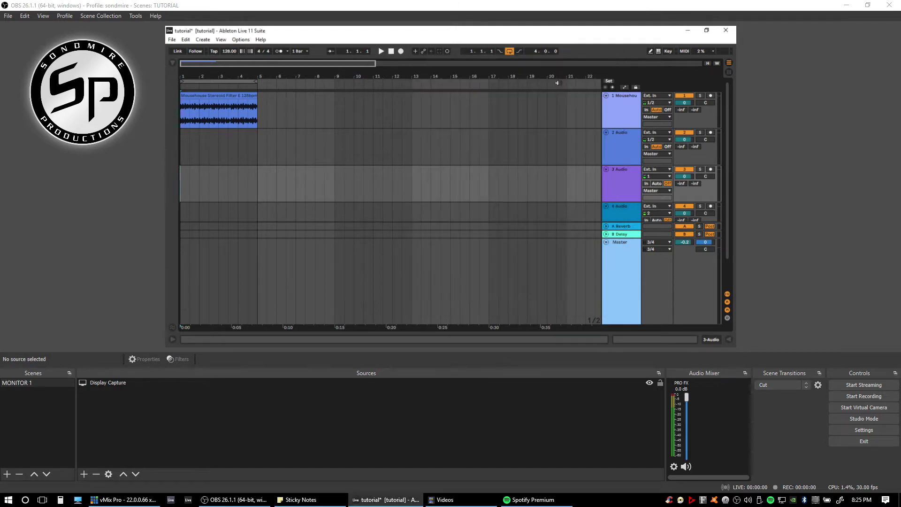
Step: Keep the Ableton Master track's output on channels 3/4
click(627, 263)
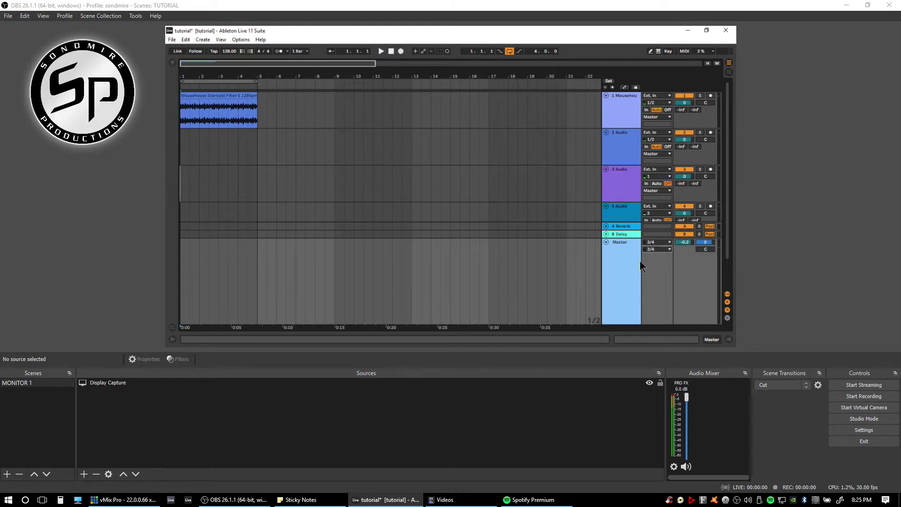
click(670, 250)
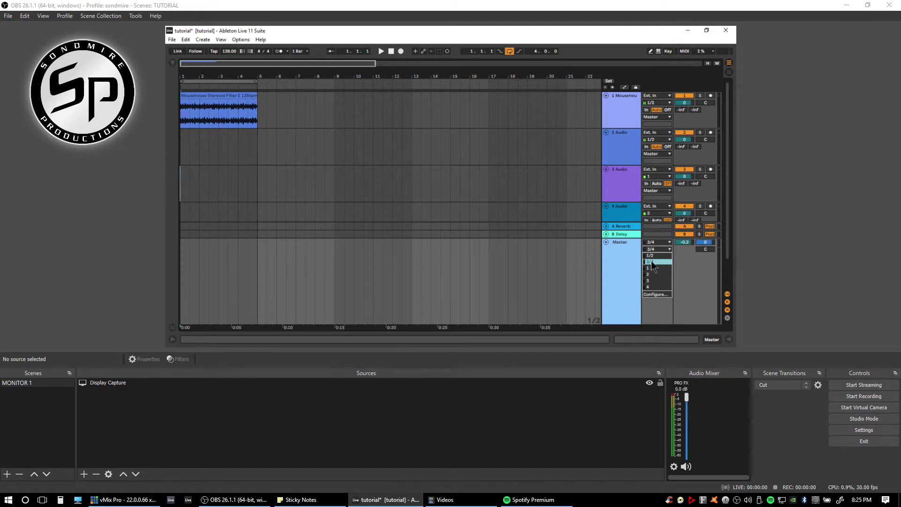
click(653, 262)
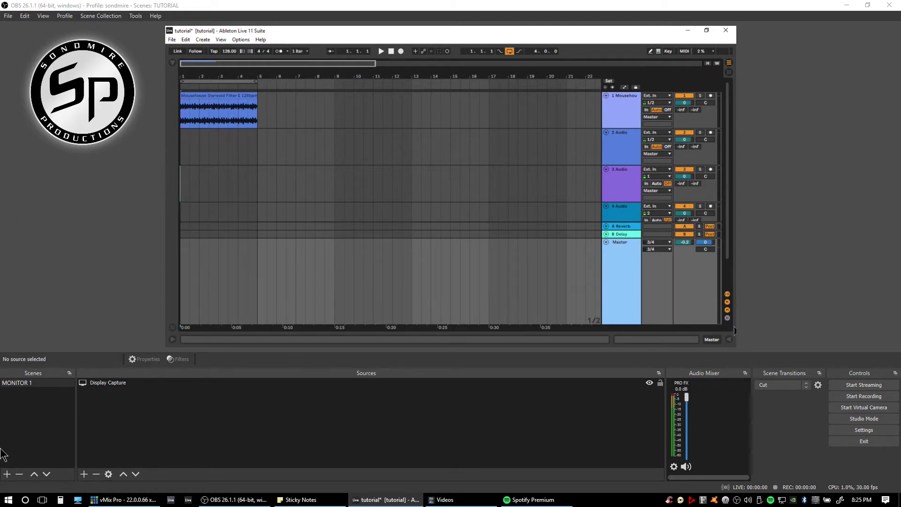
Step: Keep Line (8- ProFX) as OBS's auxiliary audio device and save the settings
click(873, 432)
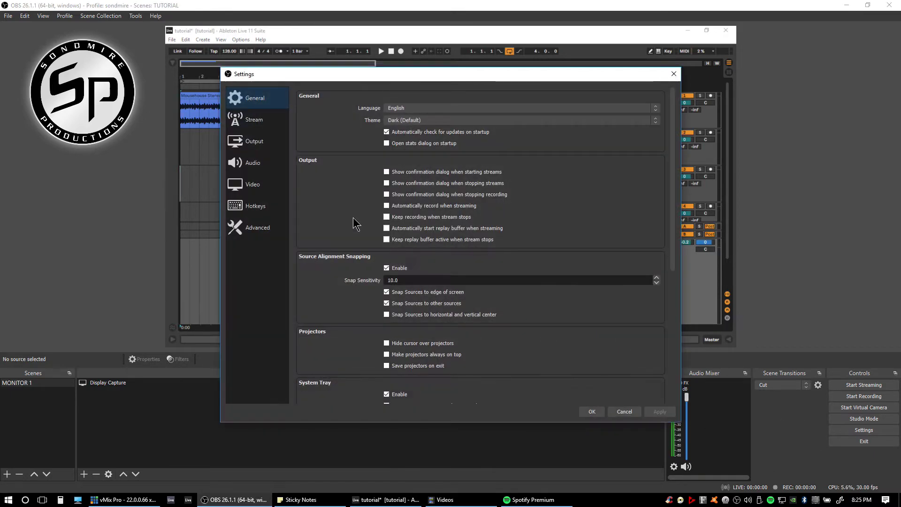
click(248, 162)
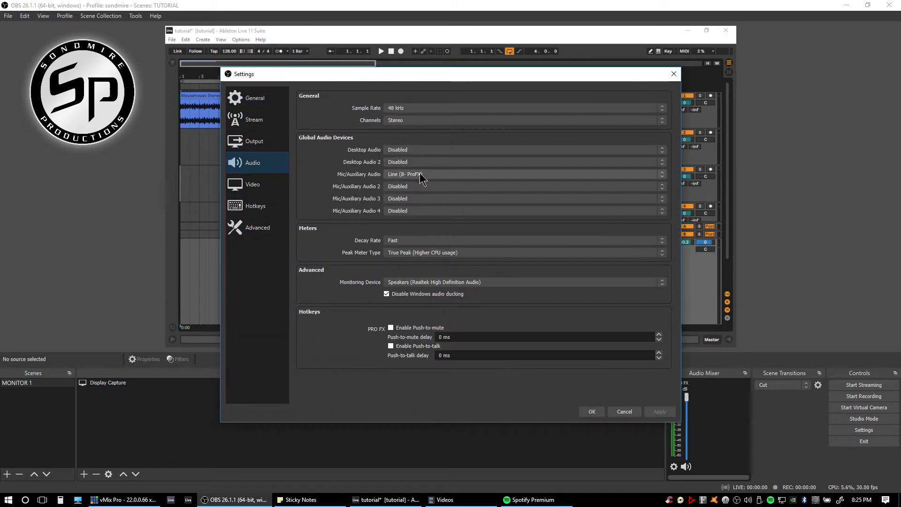
click(403, 175)
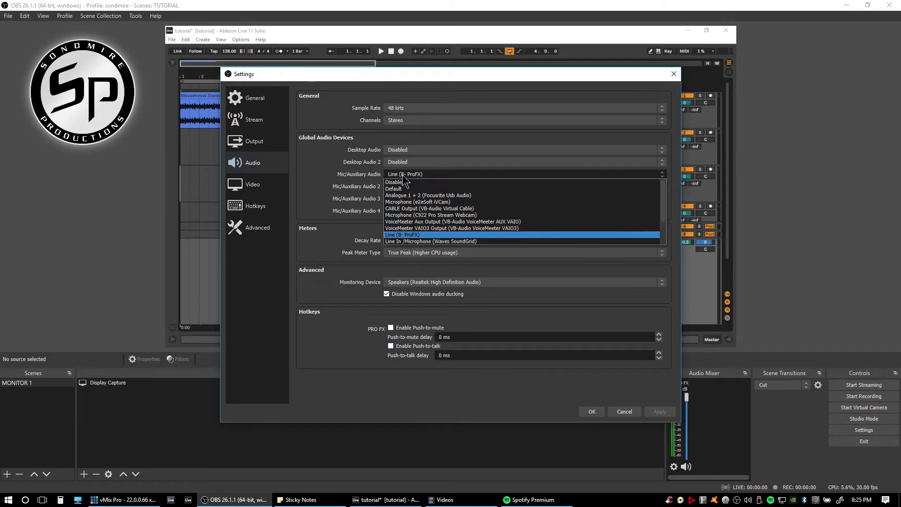
click(420, 236)
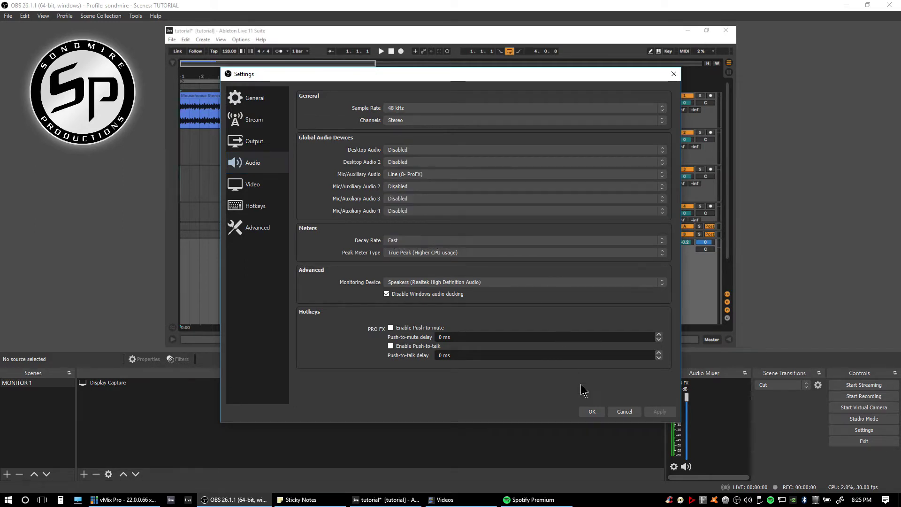
click(591, 412)
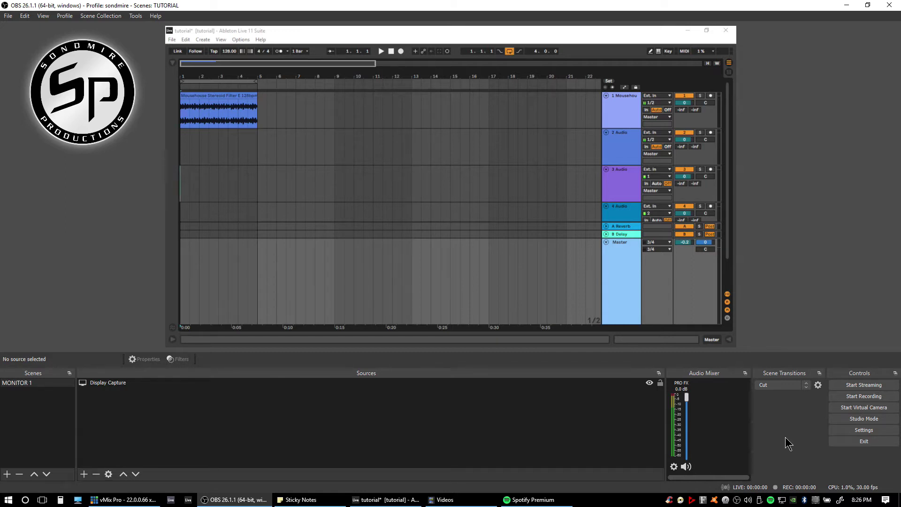
Step: Play the first clip briefly to test the meters, stopping at 2.3.2
key(space)
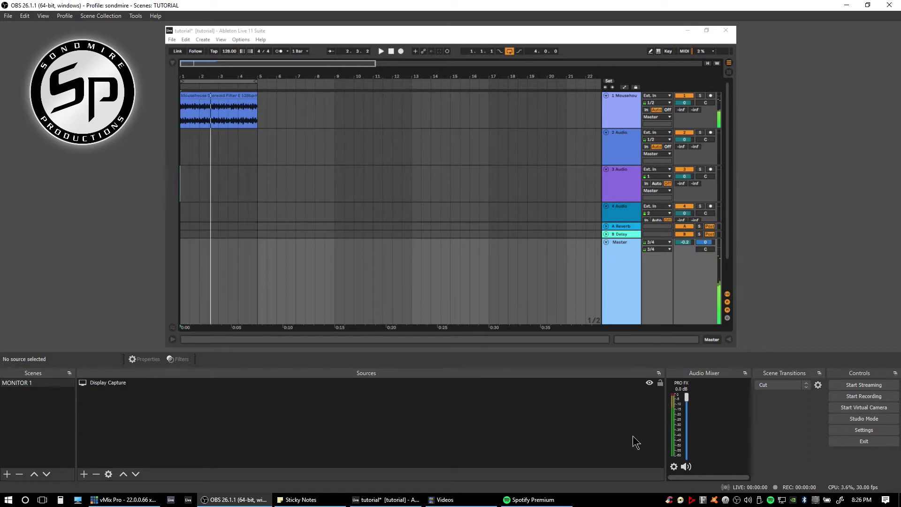
key(space)
right_click(748, 500)
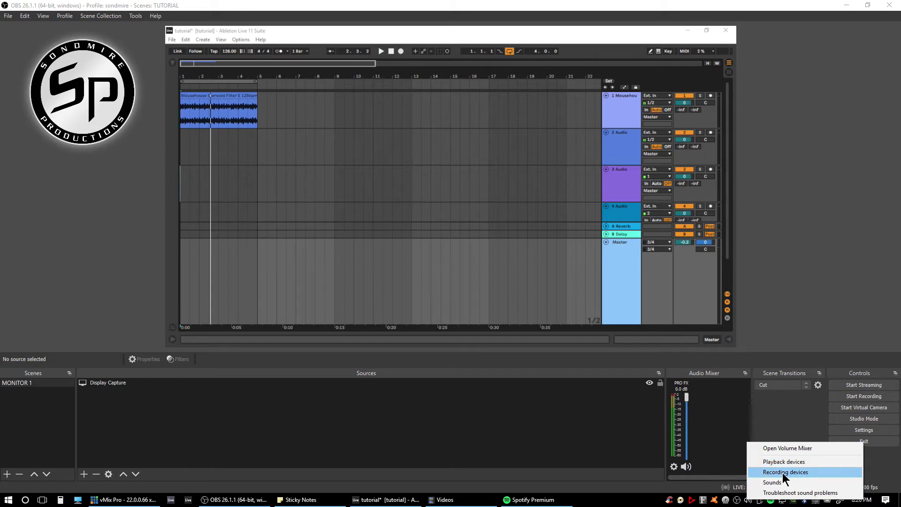
Step: Set the Line ProFX recording device's default format to 24 bit, 48000 Hz
click(801, 477)
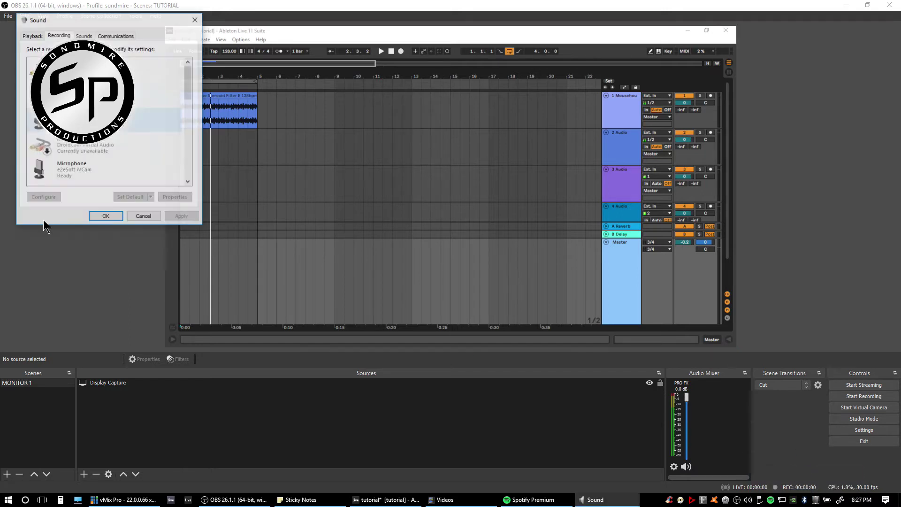
drag(93, 15, 413, 96)
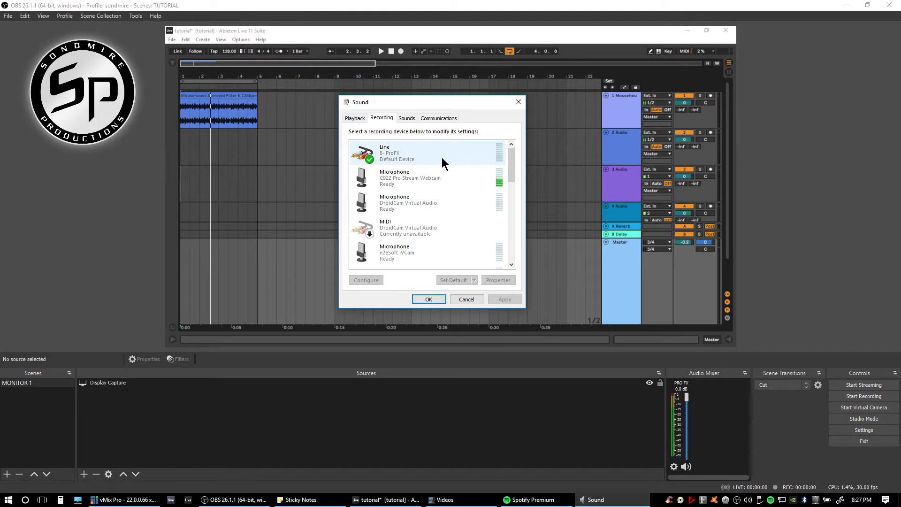
click(386, 156)
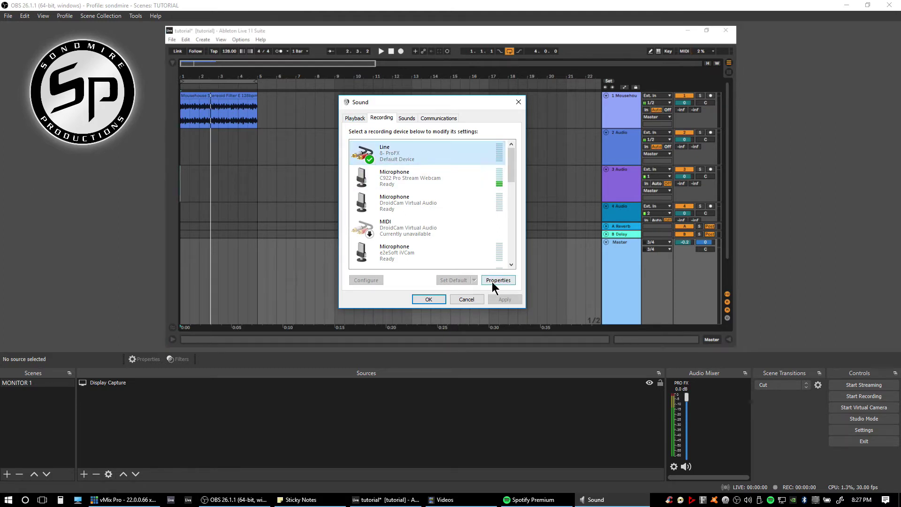
click(500, 280)
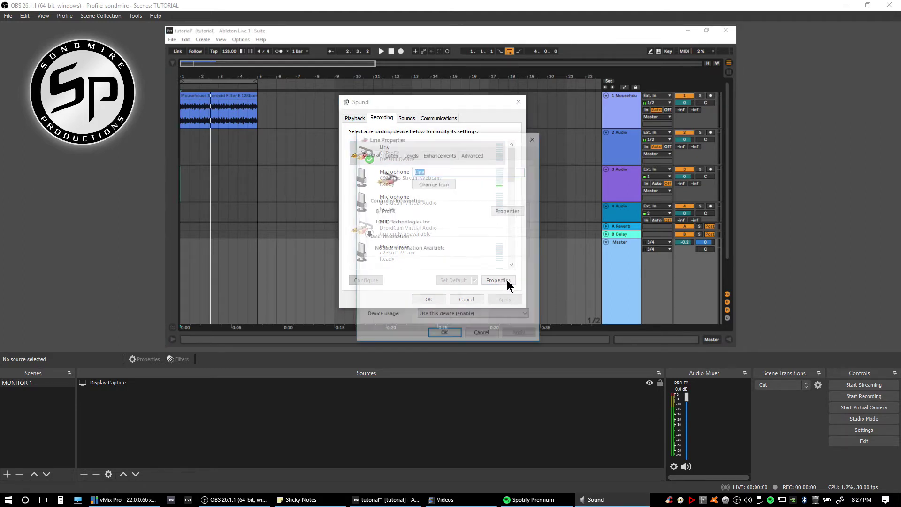
click(471, 155)
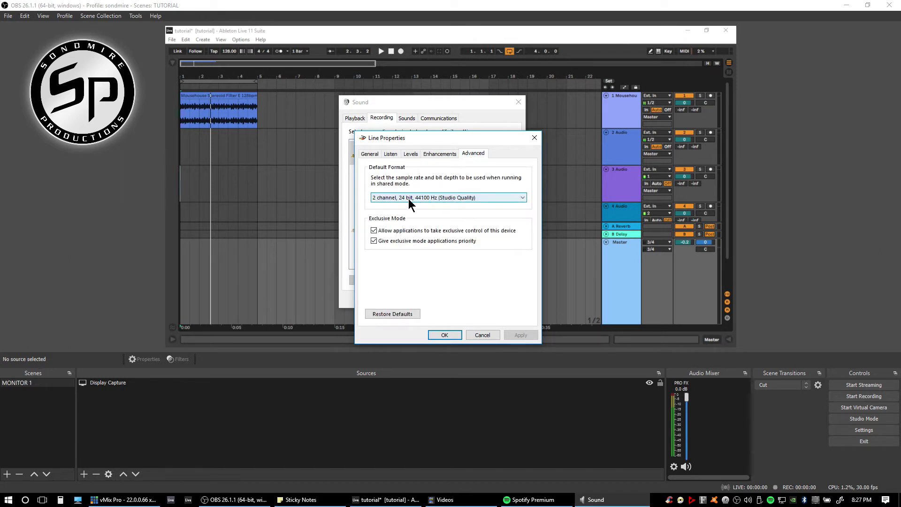
drag(439, 135, 471, 135)
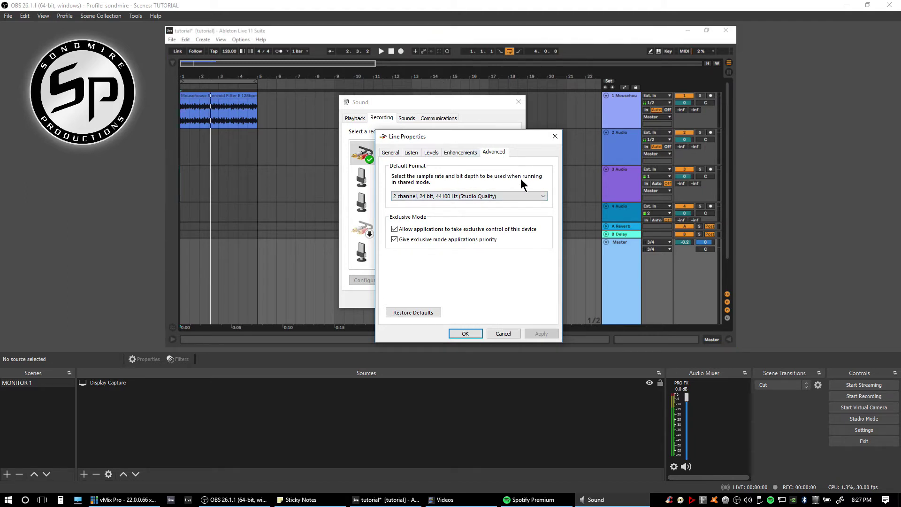
click(544, 197)
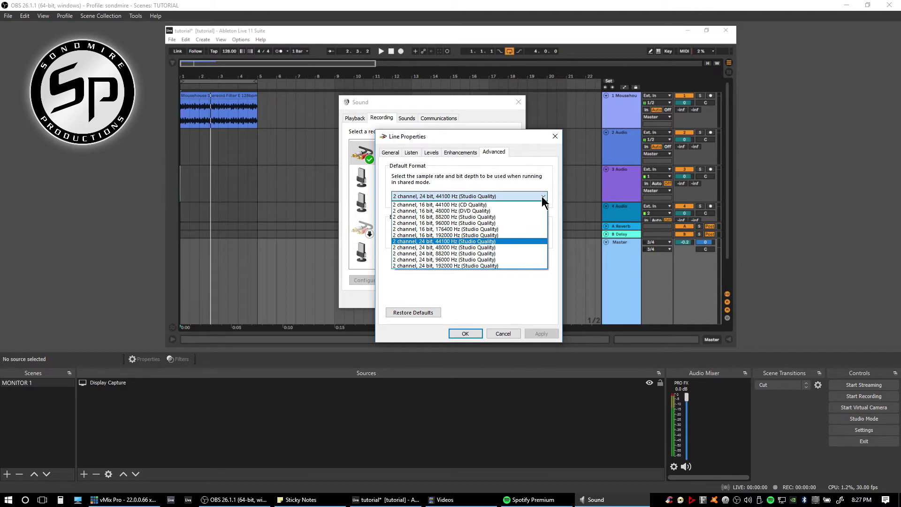
click(479, 247)
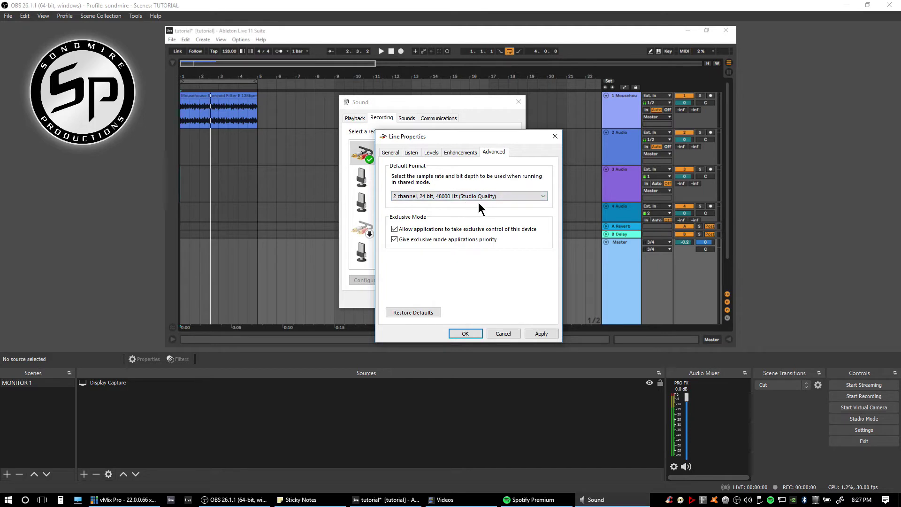
Step: Turn off exclusive control and all enhancements for the Line input, then close Sound settings
click(394, 229)
click(462, 152)
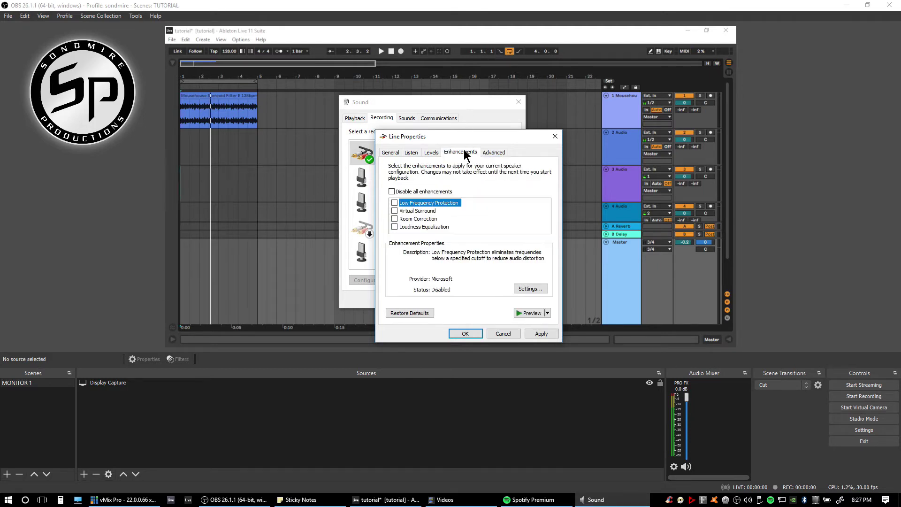
click(393, 192)
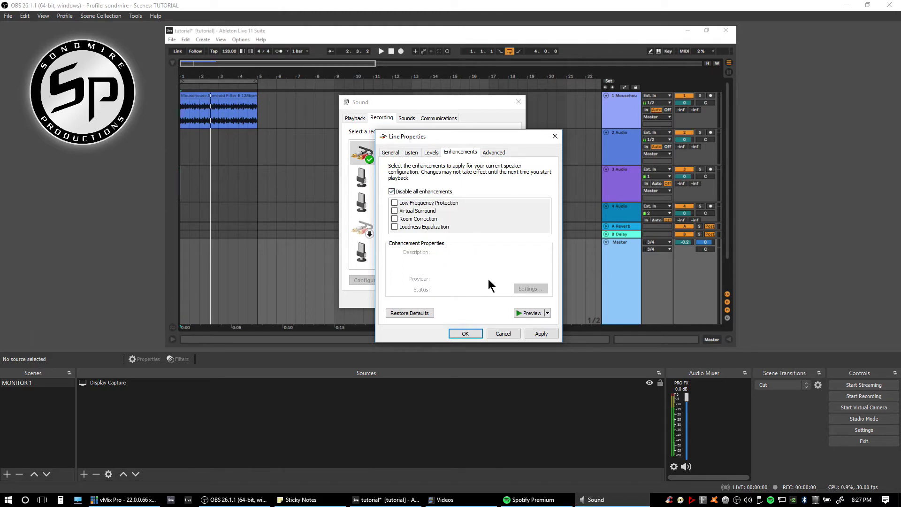
click(542, 334)
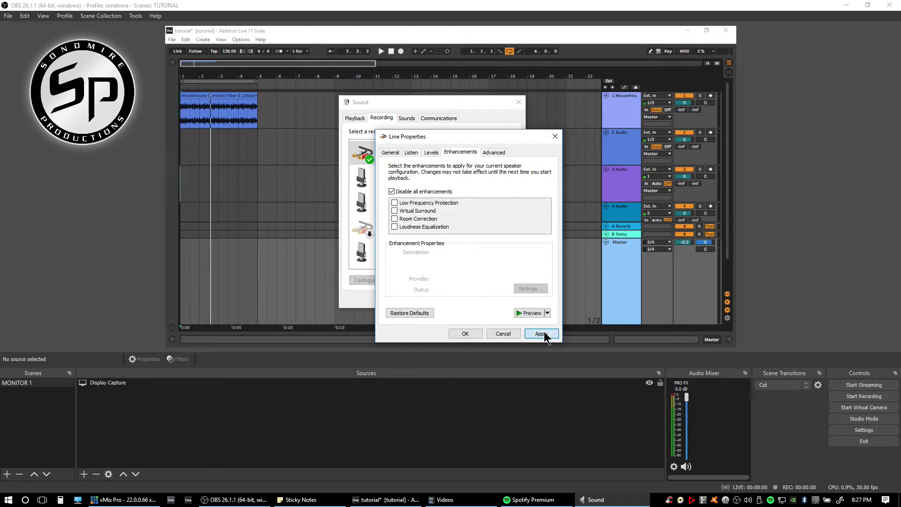
click(498, 334)
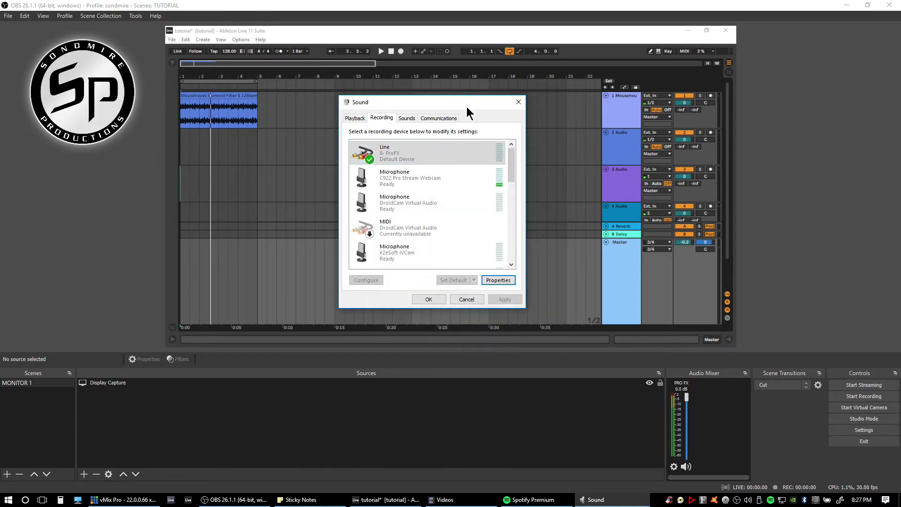
drag(468, 108, 440, 106)
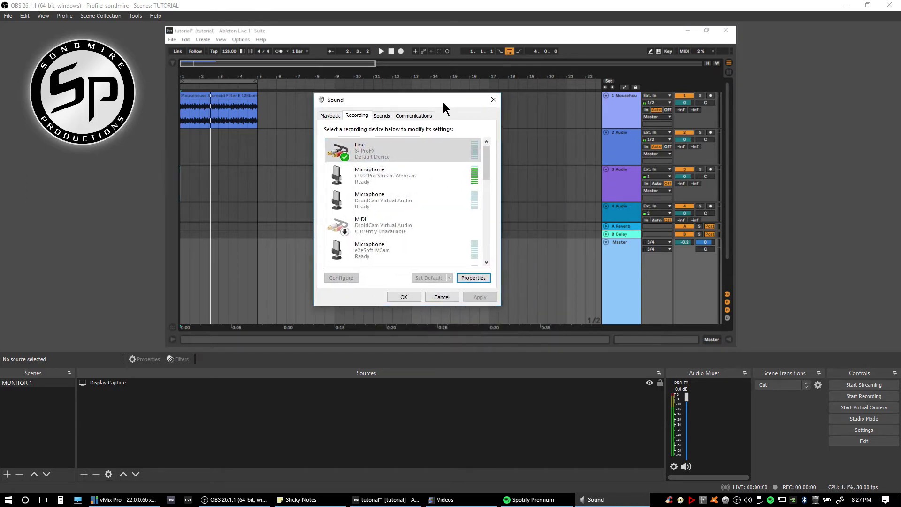
click(403, 297)
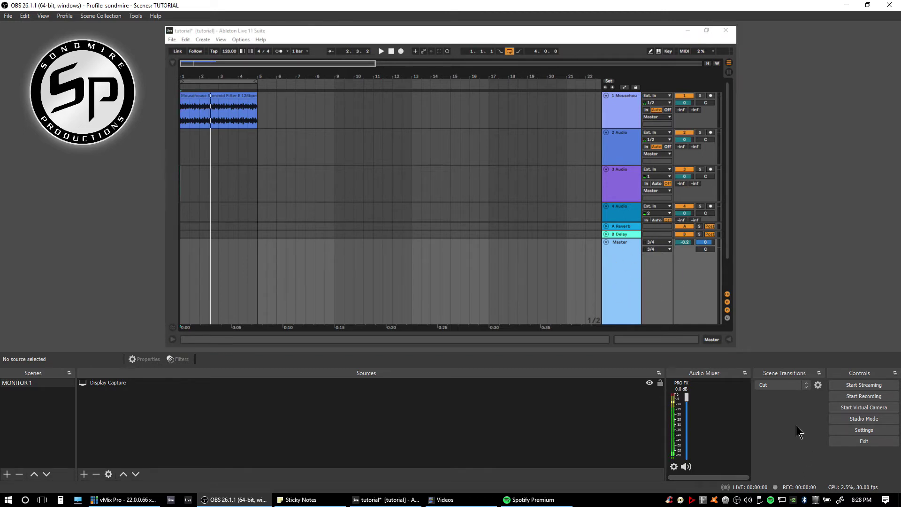
Step: Start the Ableton project playing and watch the signal on OBS's meters
key(space)
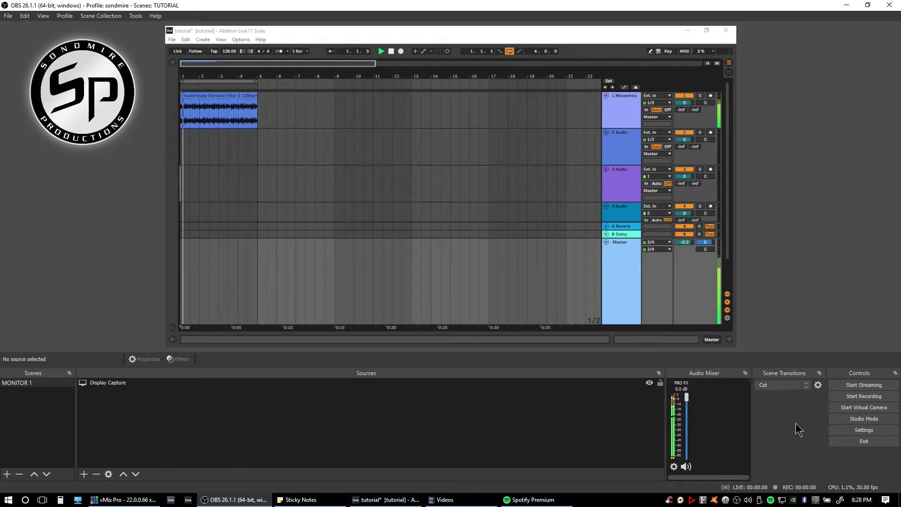
click(700, 310)
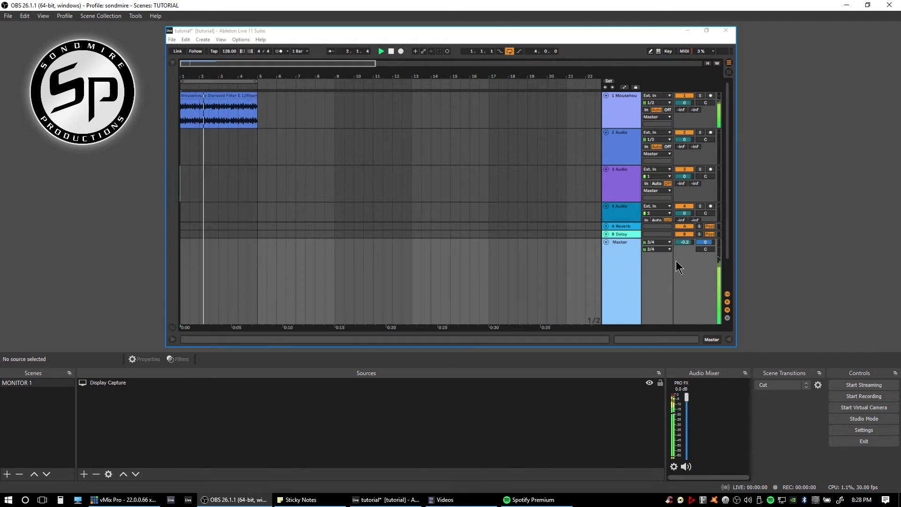
click(683, 390)
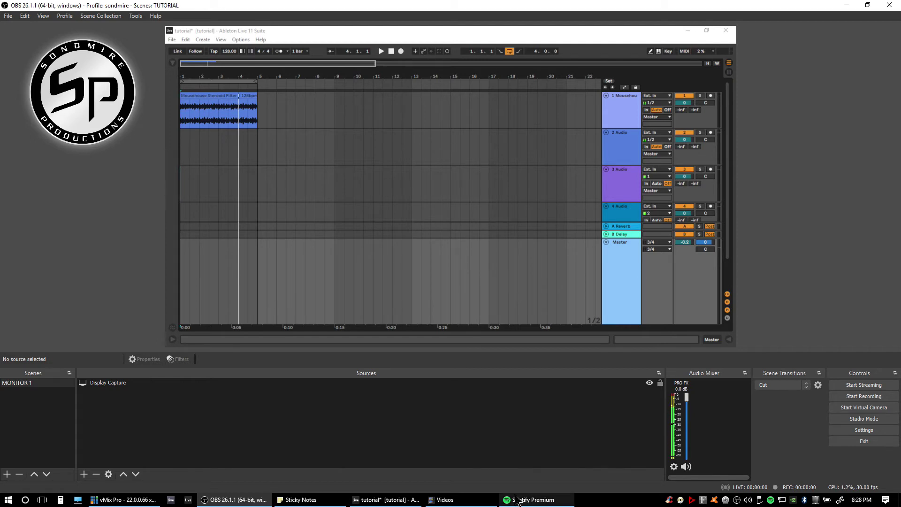
Step: Bring Spotify forward and check the system output volume
click(527, 502)
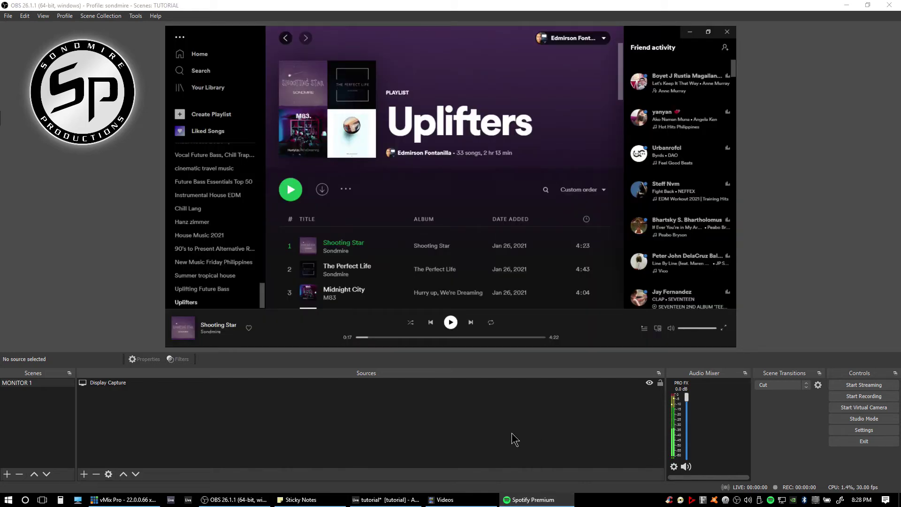
click(794, 441)
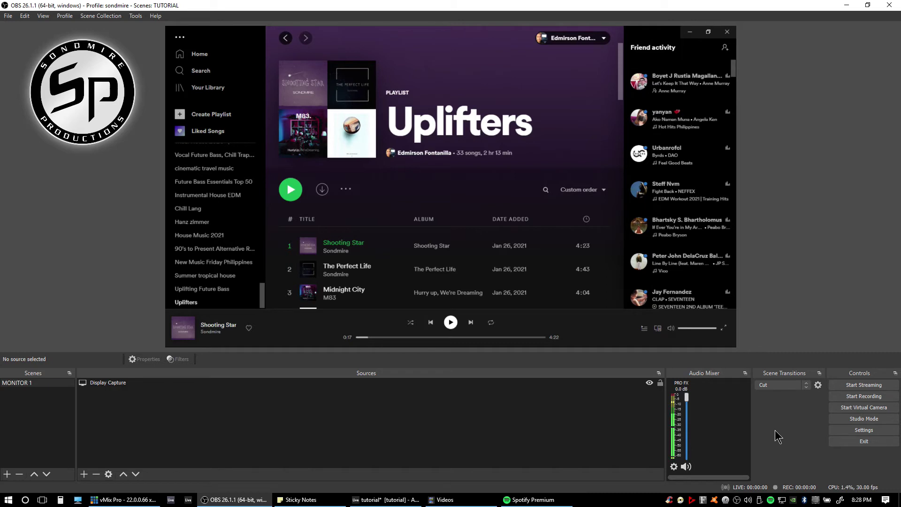
click(749, 500)
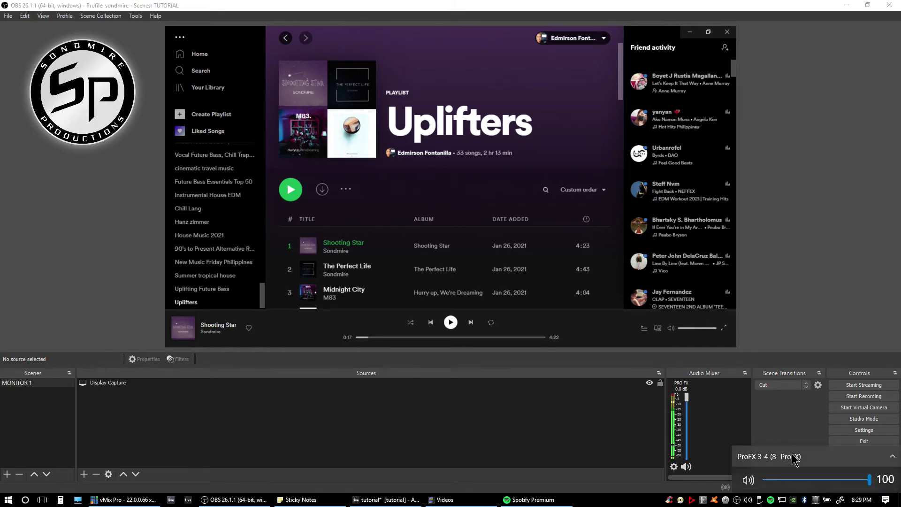
click(778, 415)
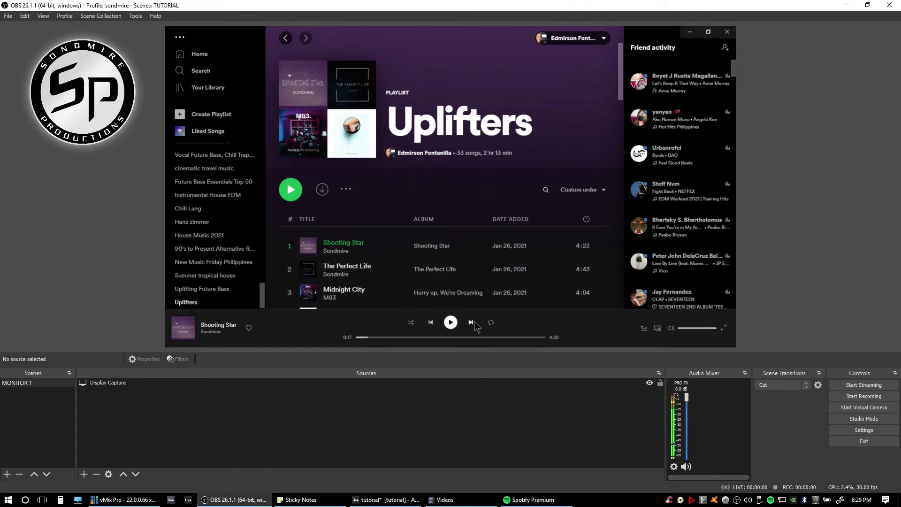
Step: Play Shooting Star, seeking back slightly, and watch the PRO FX meter in OBS
click(450, 324)
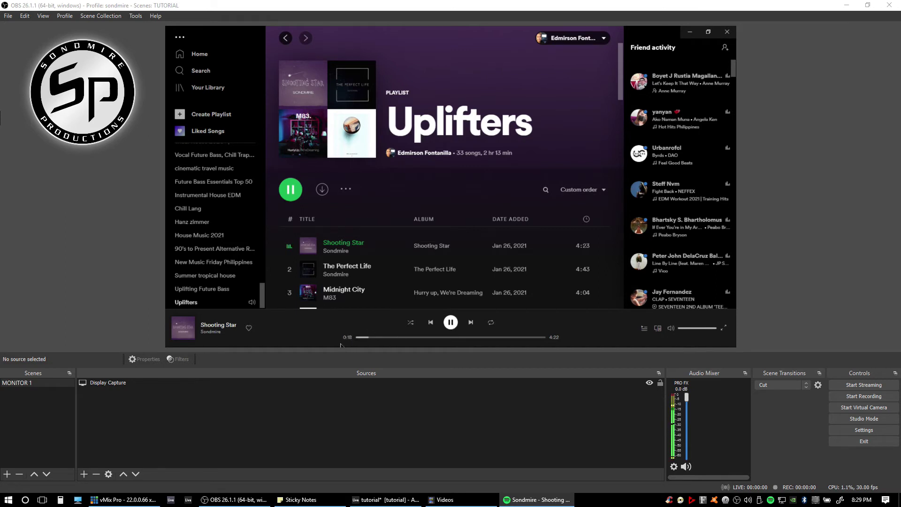
click(369, 337)
click(790, 458)
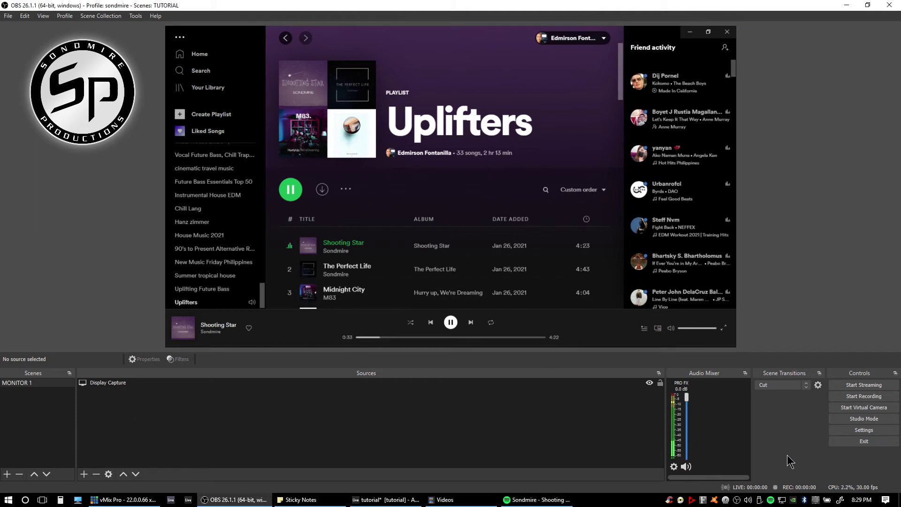
Step: Open the Windows playback devices list and select the ProFX 3-4 output
right_click(749, 499)
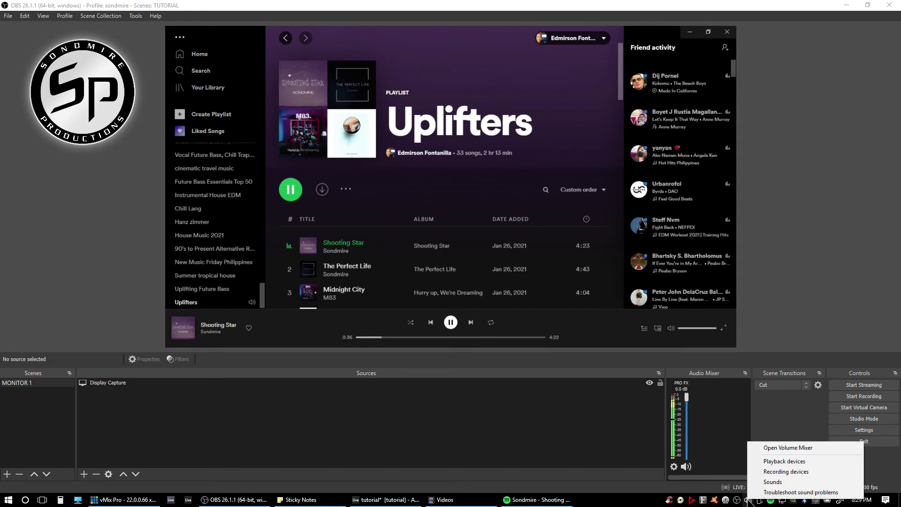
click(797, 463)
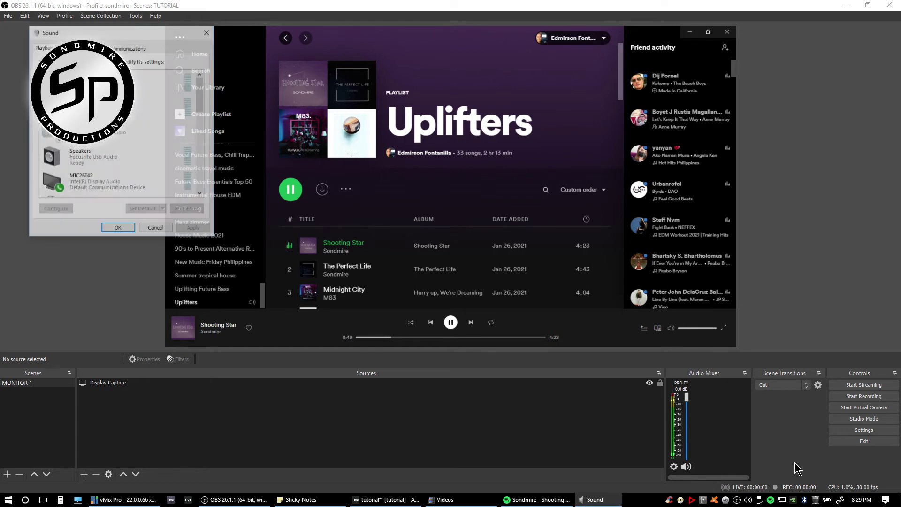
drag(152, 38, 505, 108)
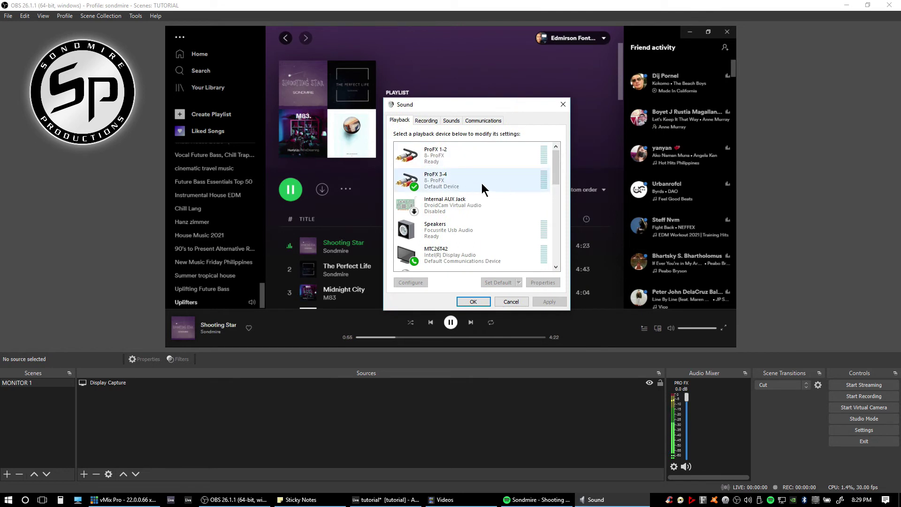
click(448, 180)
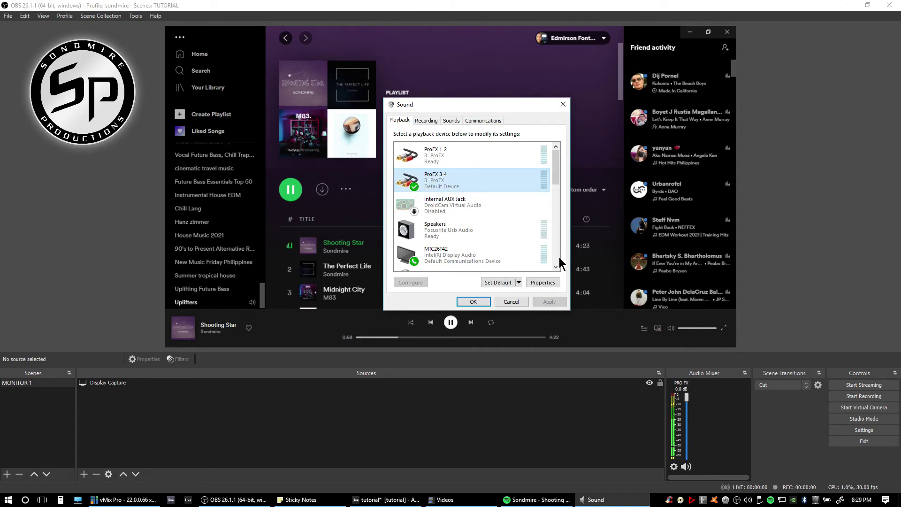
Step: Set the ProFX 3-4 output's default format to 24 bit, 48000 Hz
click(549, 284)
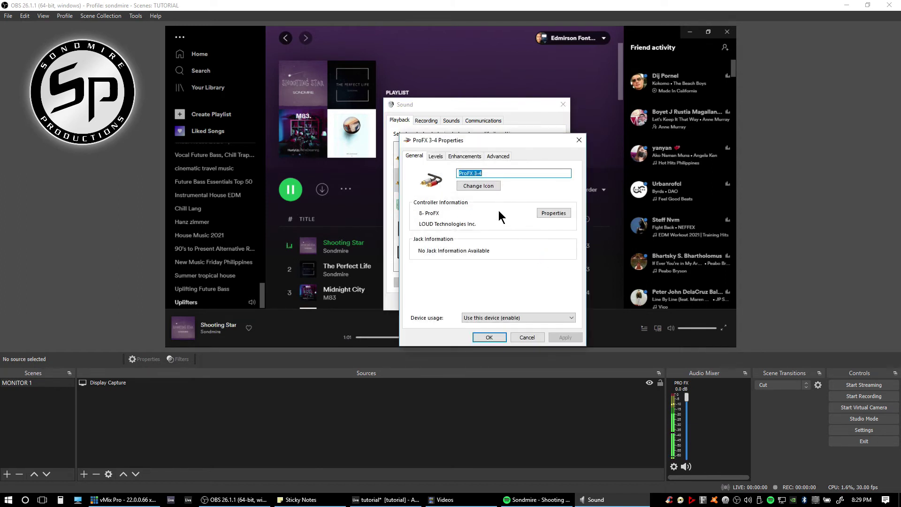
click(498, 156)
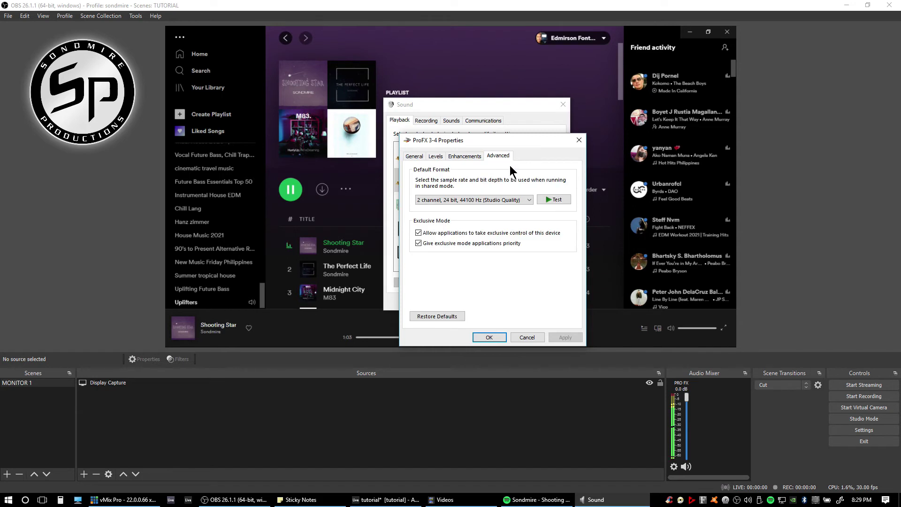
click(529, 201)
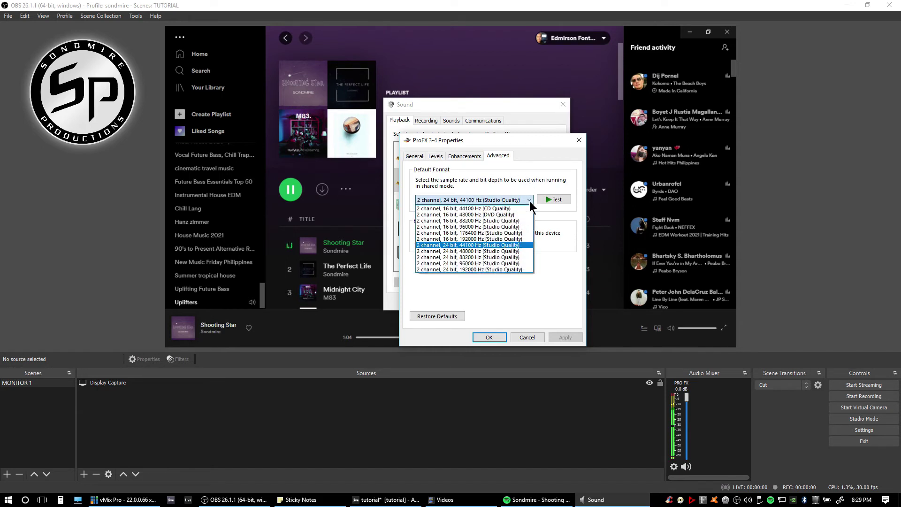
click(481, 251)
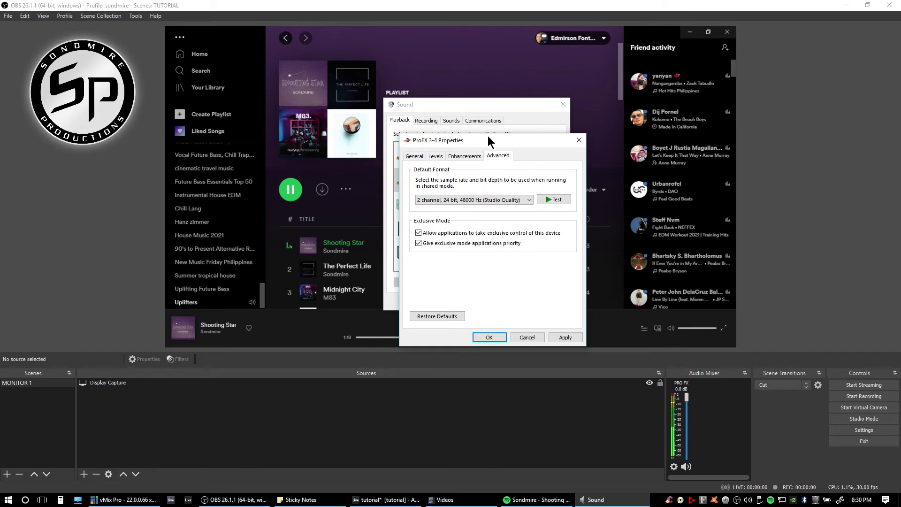
drag(488, 140, 520, 142)
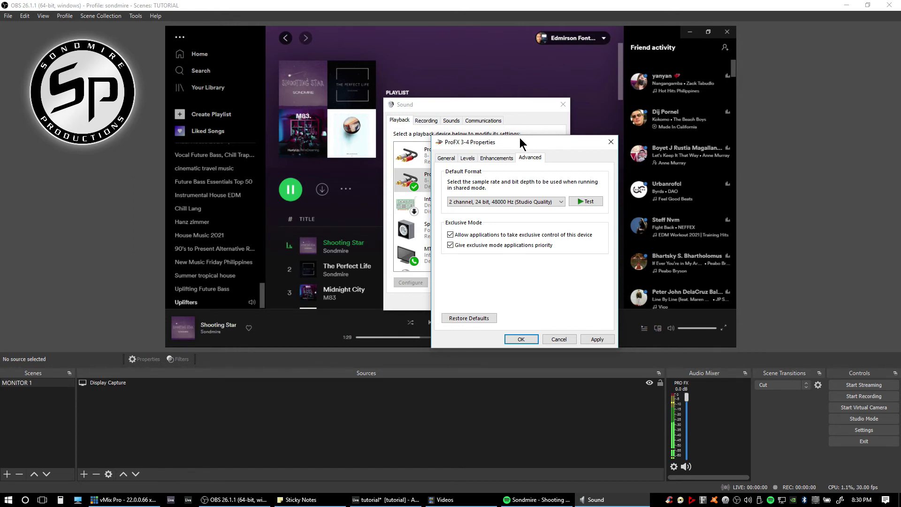
drag(526, 140, 552, 143)
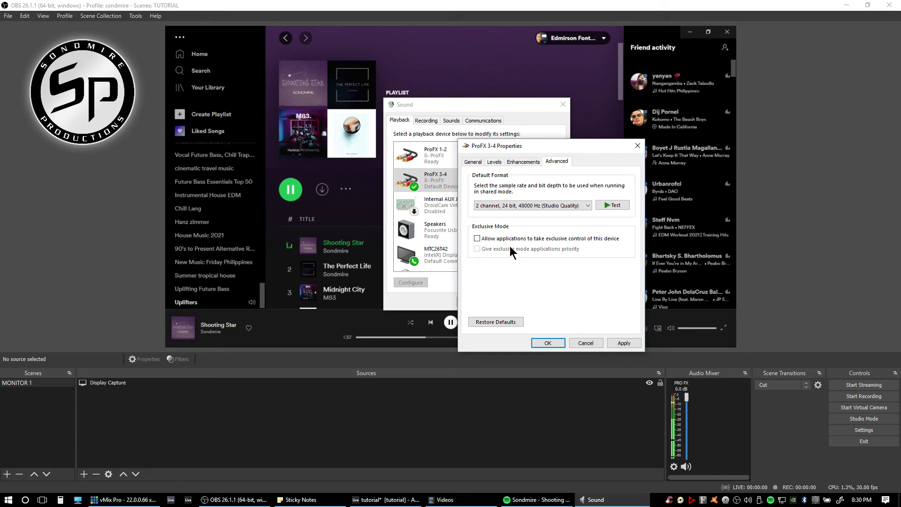
Step: Disable all enhancements for ProFX 3-4 and confirm its properties
click(525, 160)
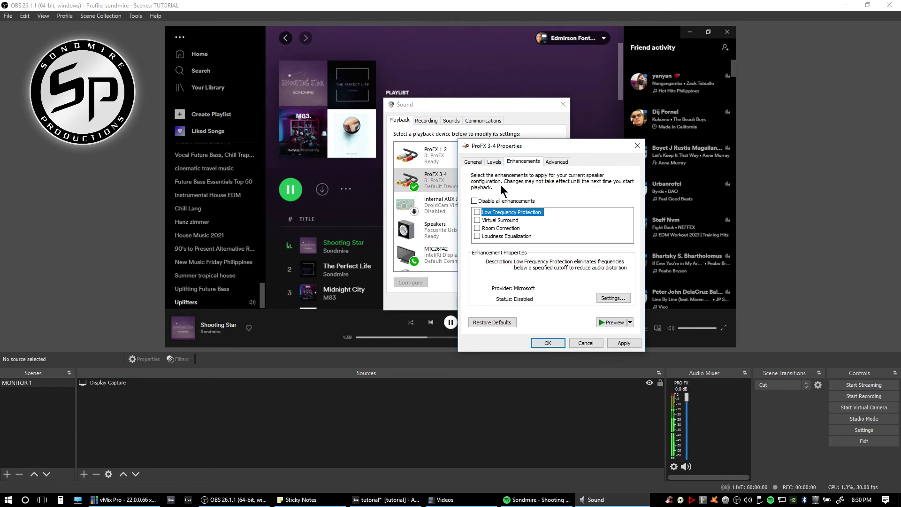
click(475, 202)
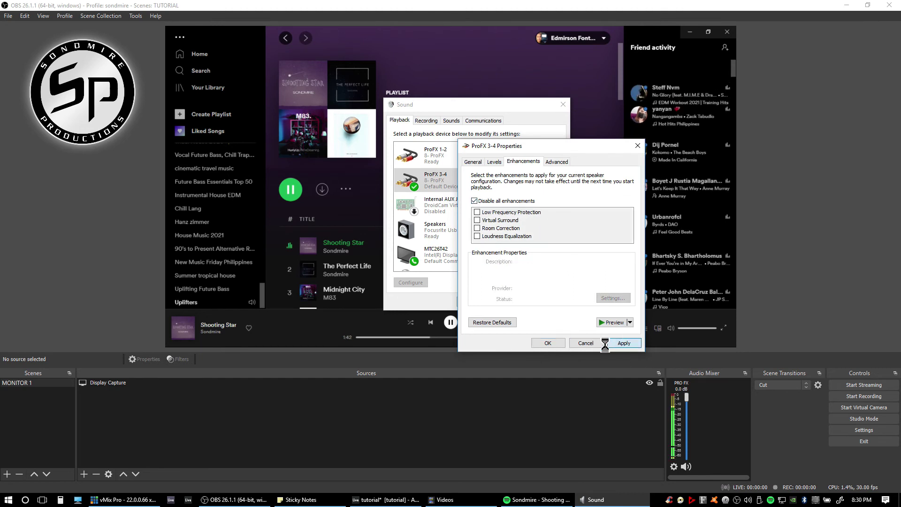
click(548, 343)
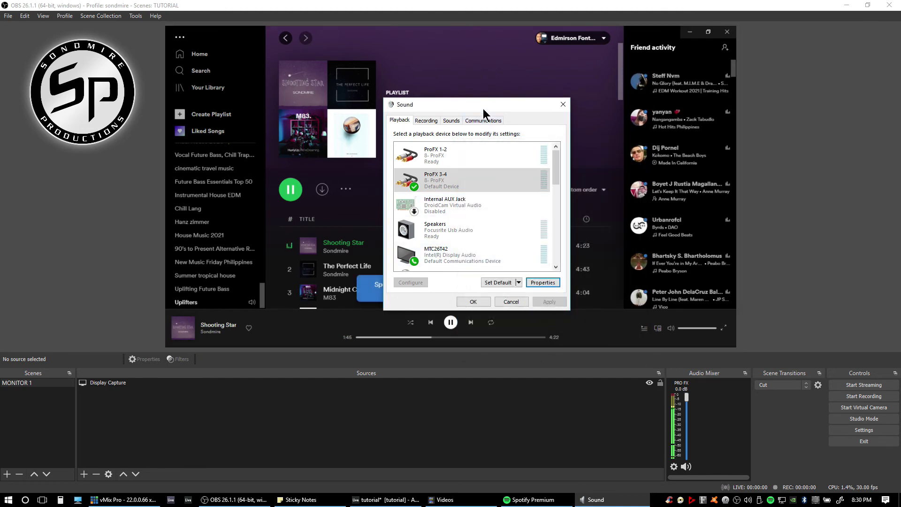
Step: Move the Sound dialog aside, close Spotify and relaunch it by searching 'spotify'
drag(498, 105, 761, 96)
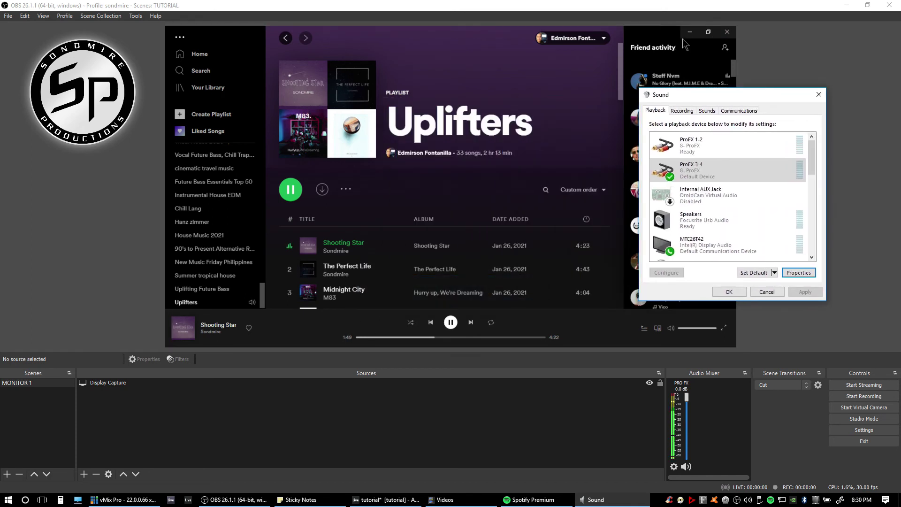
click(728, 33)
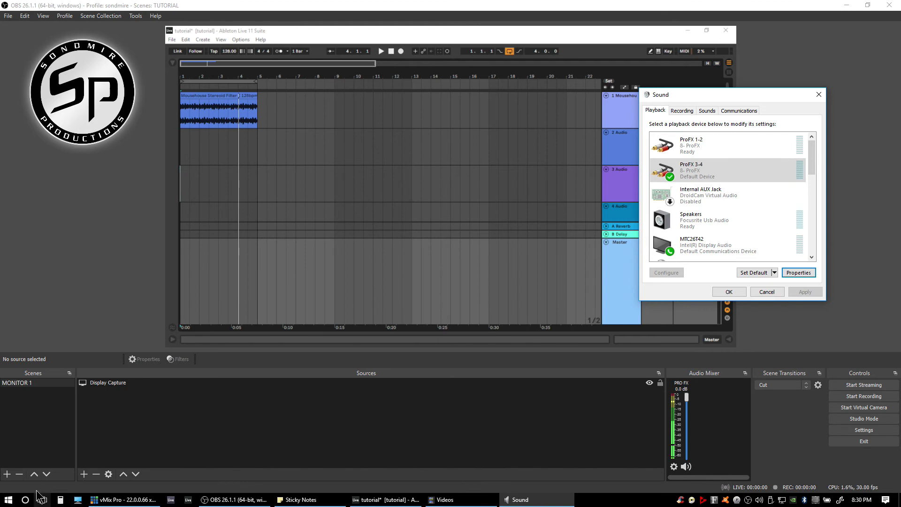
click(25, 499)
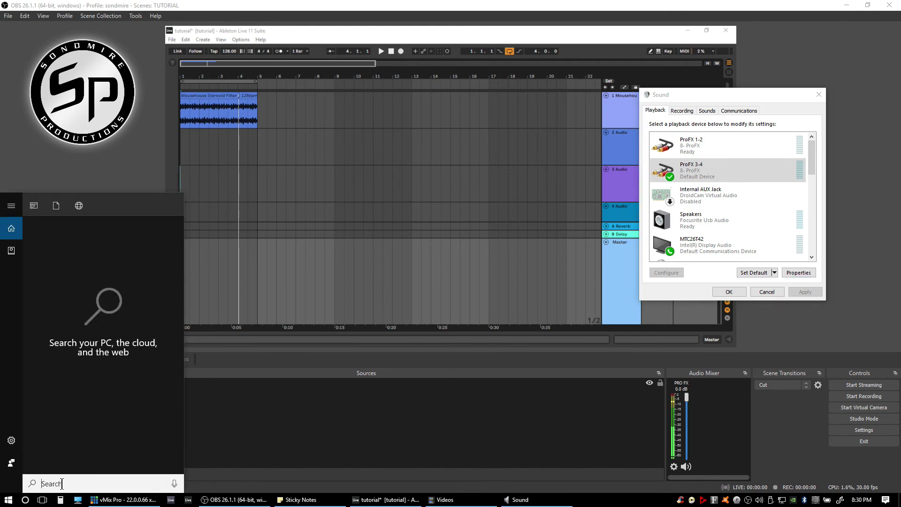
text(spotify)
key(Return)
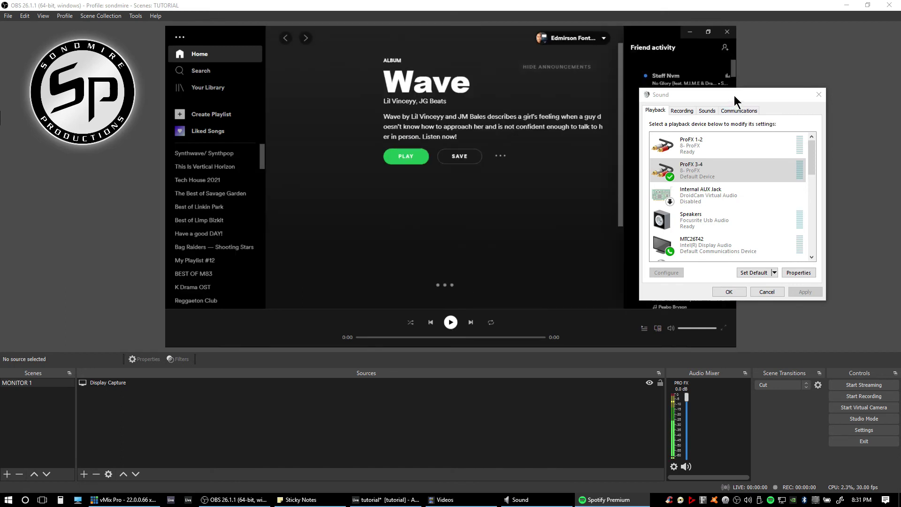
Step: Open the Uplifters playlist, play Shooting Star, and pause it at 0:12
drag(734, 95, 798, 68)
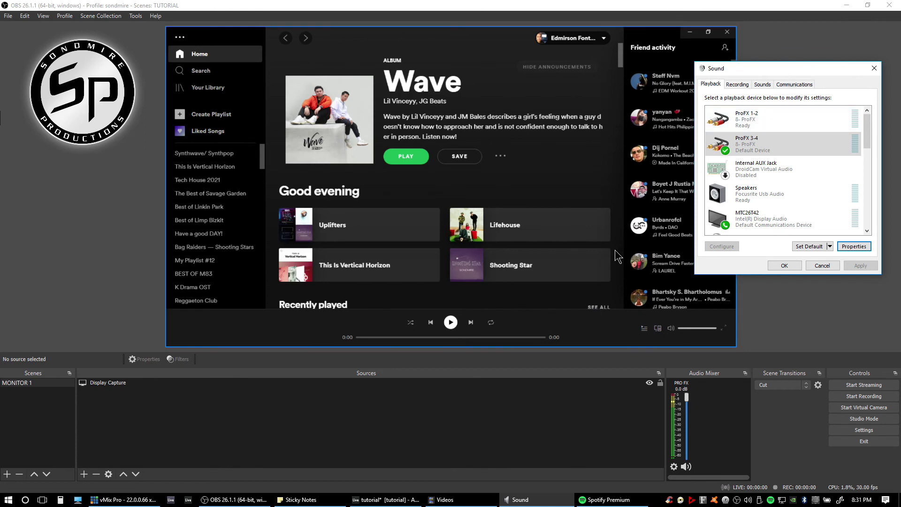
click(325, 229)
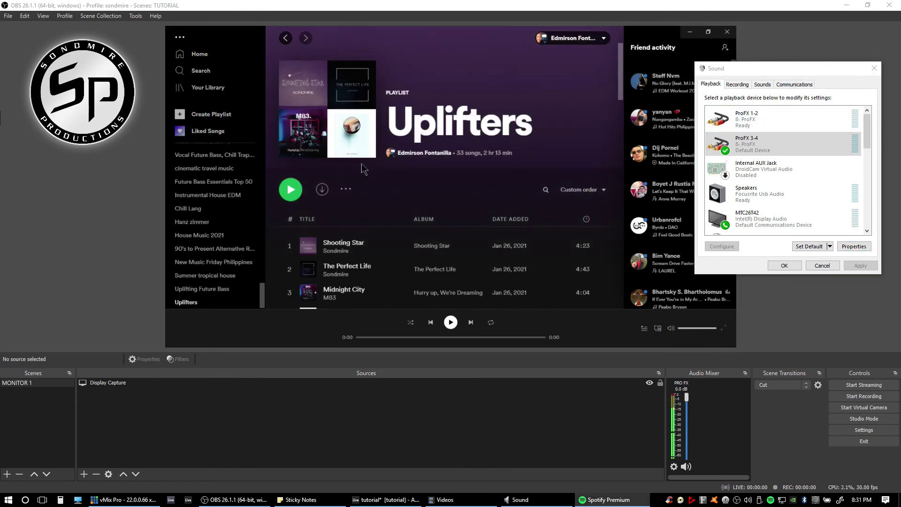
click(289, 245)
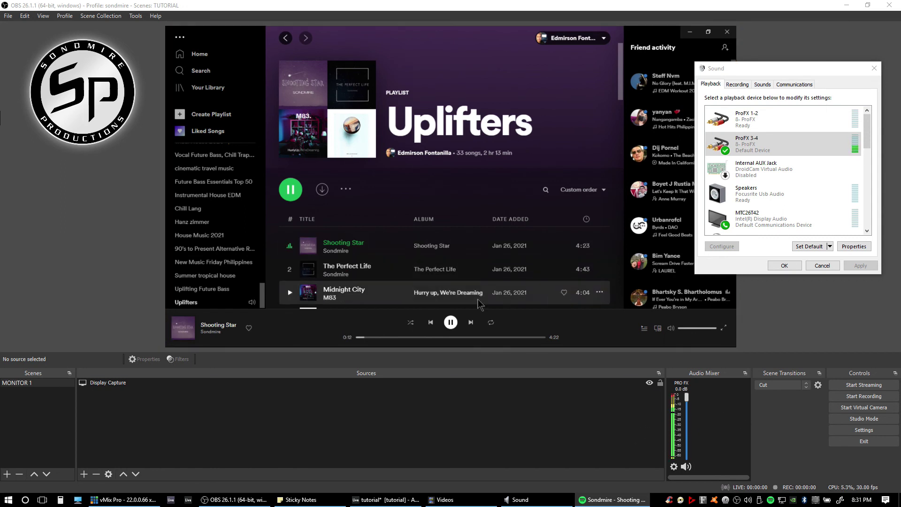
key(space)
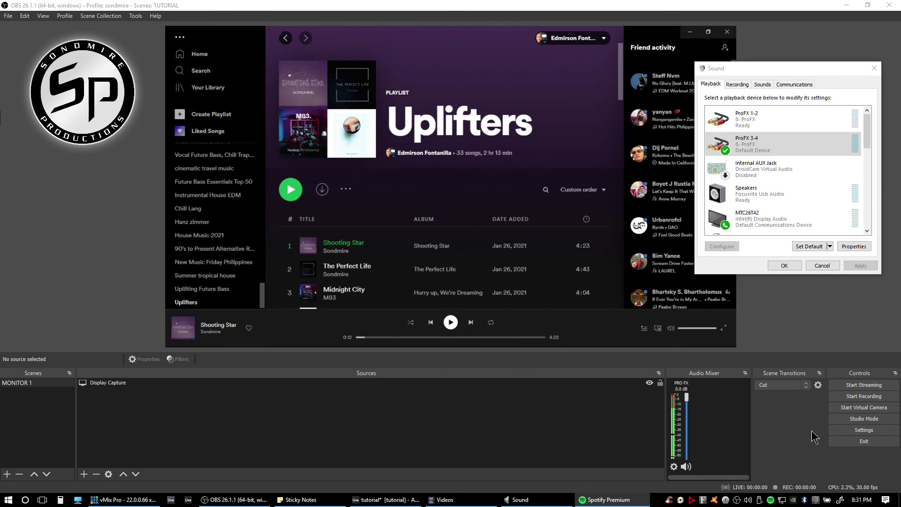
Step: Set the ProFX 1-2 output to 2 channel, 24 bit, 48000 Hz
drag(791, 73, 699, 84)
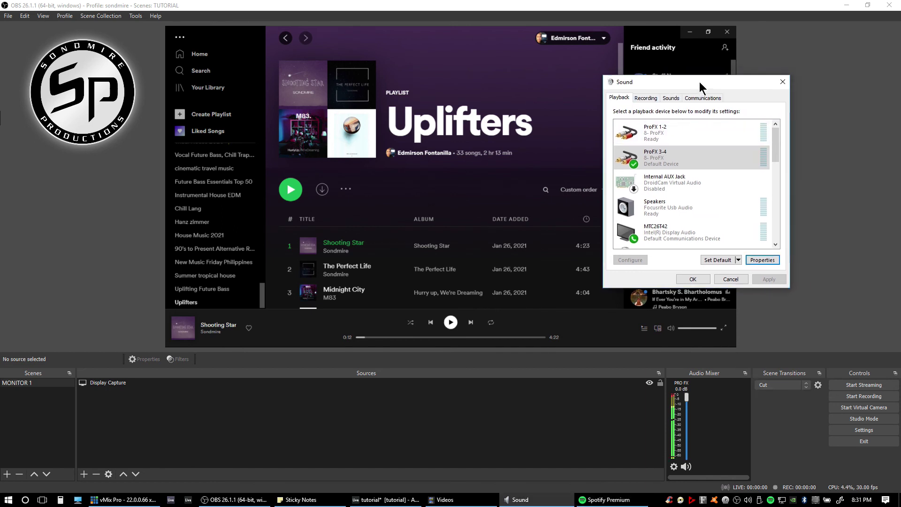
click(630, 134)
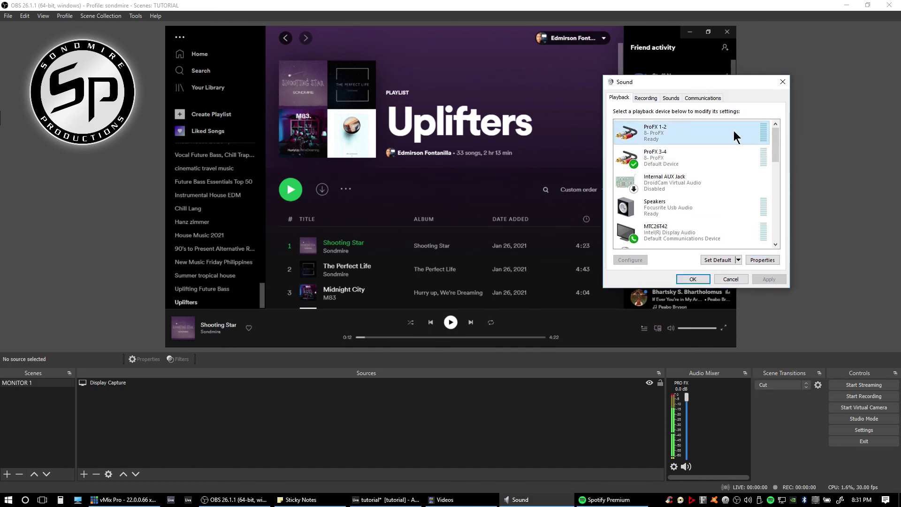
click(763, 260)
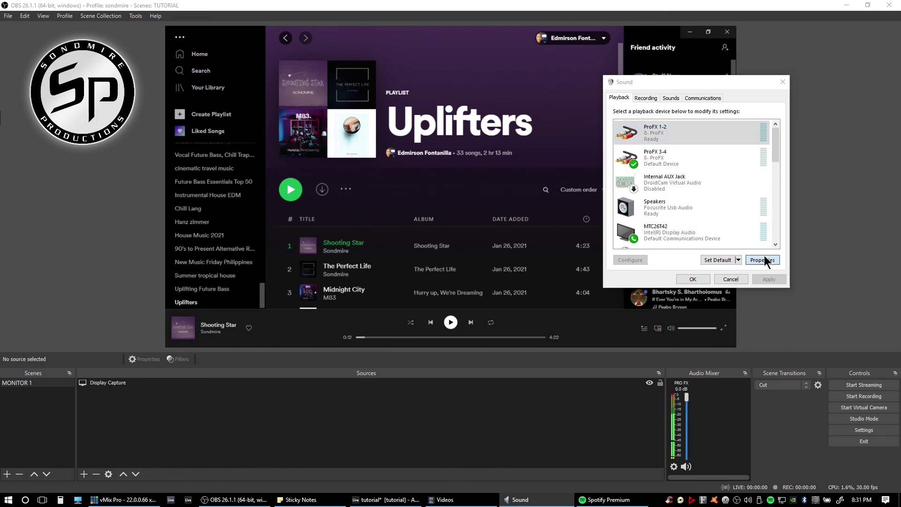
click(727, 135)
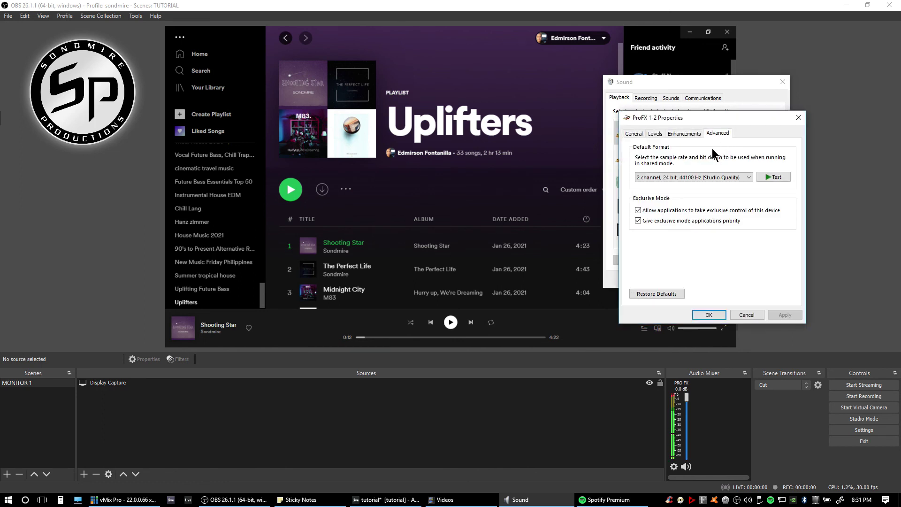
click(714, 178)
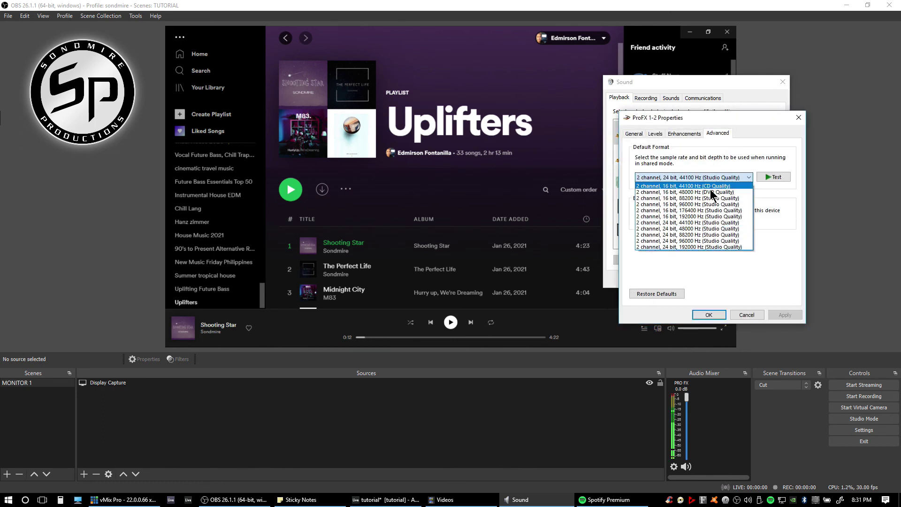
click(699, 227)
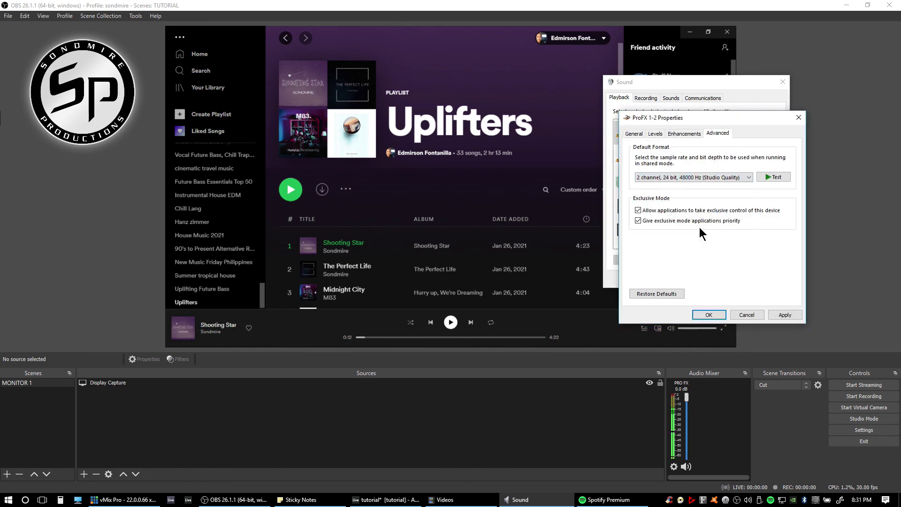
Step: Disable all enhancements for ProFX 1-2, apply, and close the Sound settings
click(680, 135)
click(635, 173)
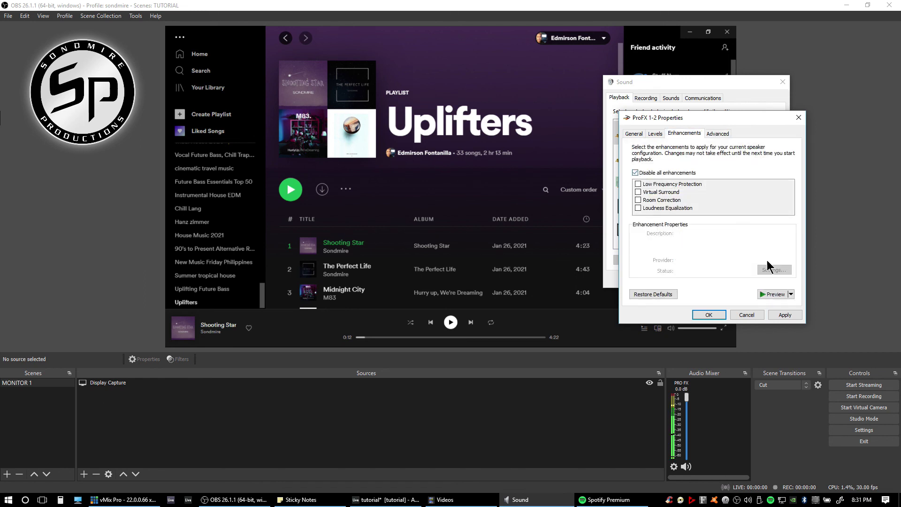
click(785, 315)
click(708, 314)
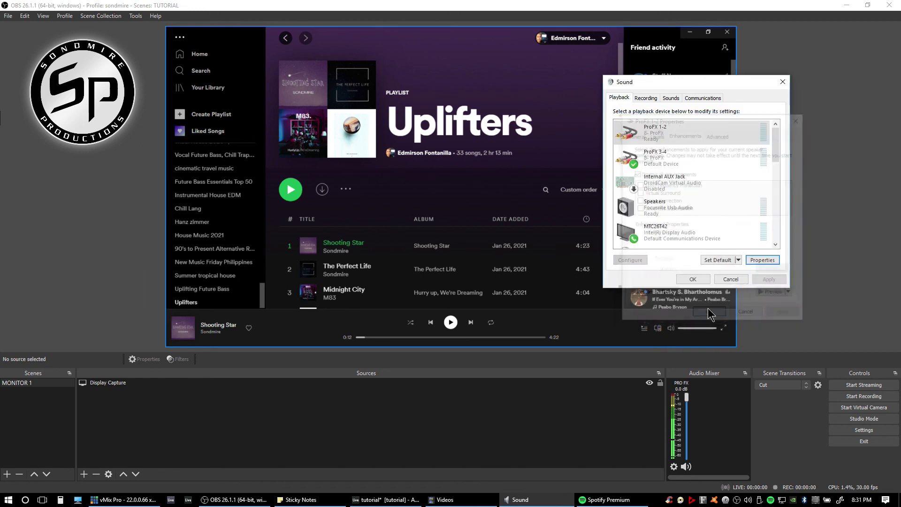
click(693, 279)
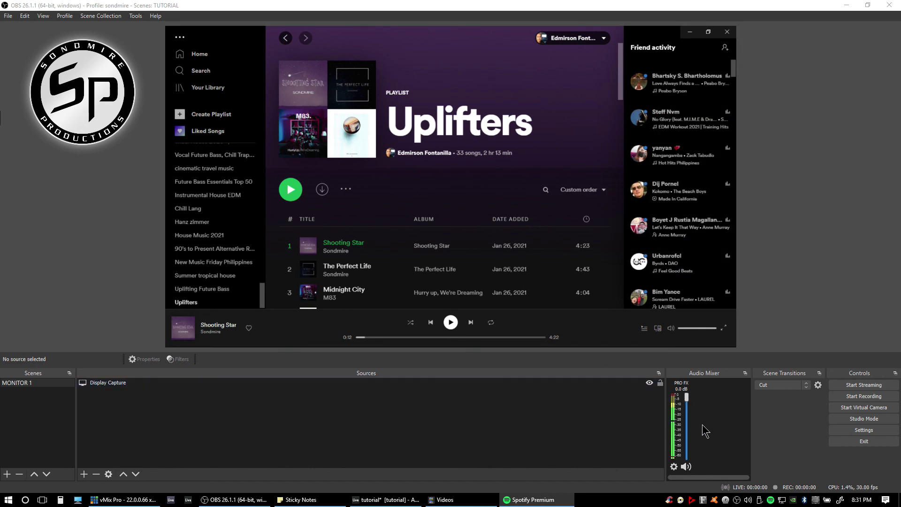